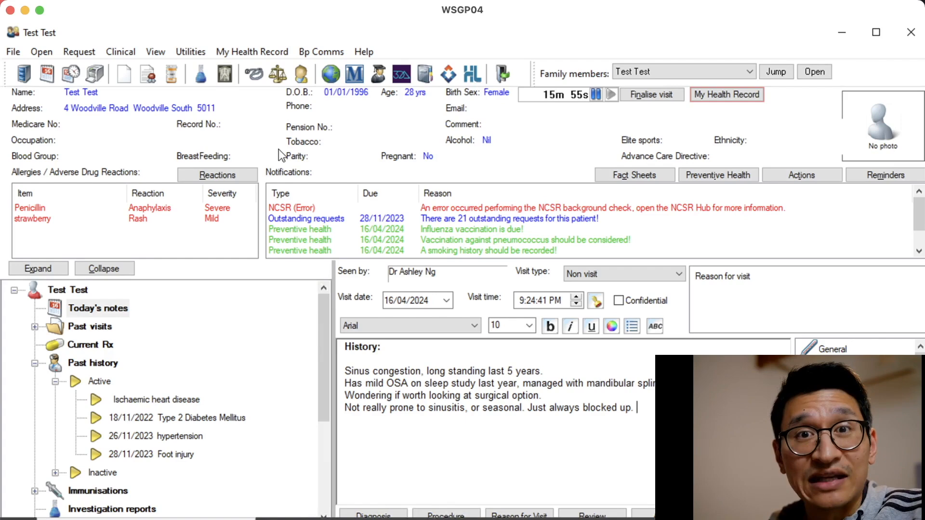
# Open the HealthLink forms directory for the patient in a maximised window and start the SA Health referral form
pyautogui.click(473, 76)
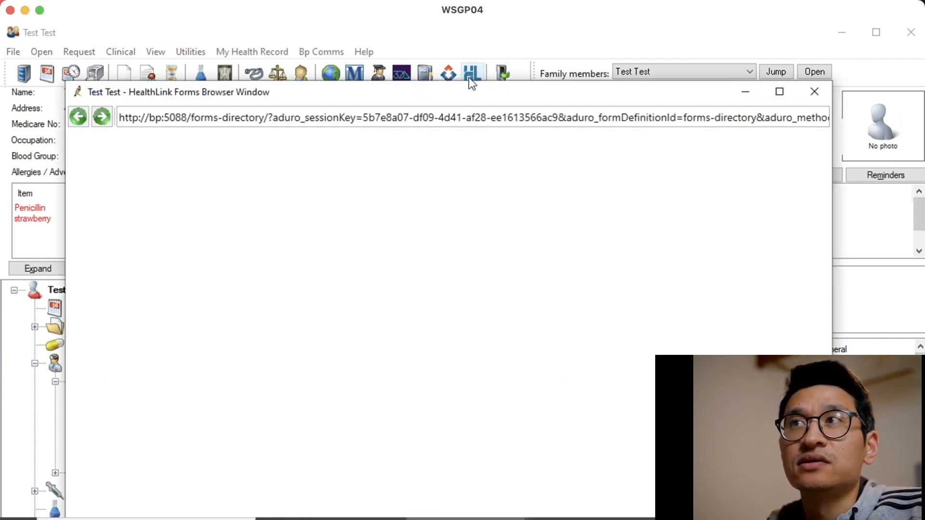
pyautogui.click(779, 91)
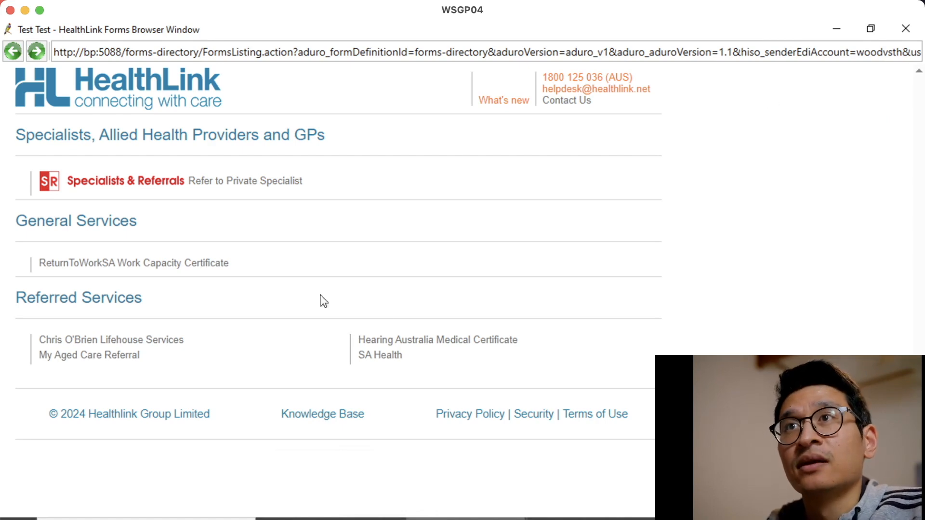
pyautogui.click(379, 360)
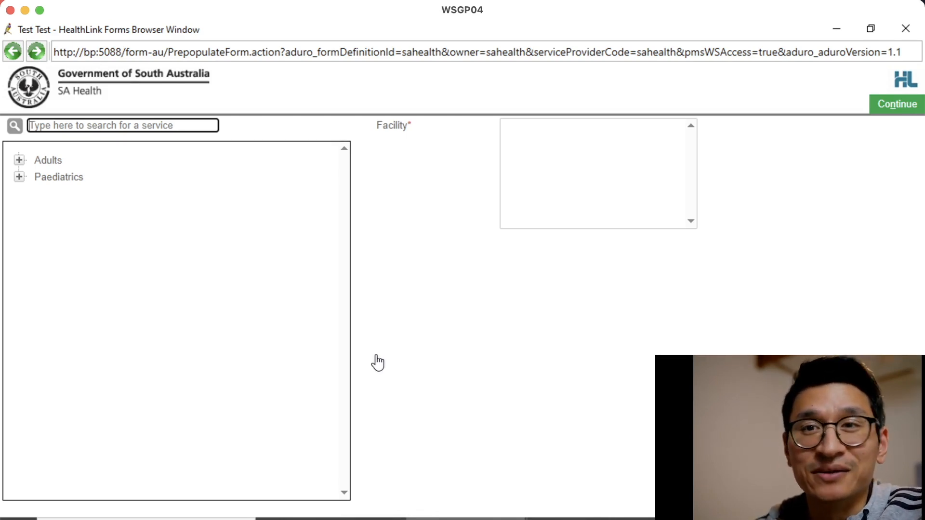
# Choose Ear Nose and Throat Surgery from the Adults services as the referral service
pyautogui.click(18, 178)
pyautogui.click(19, 178)
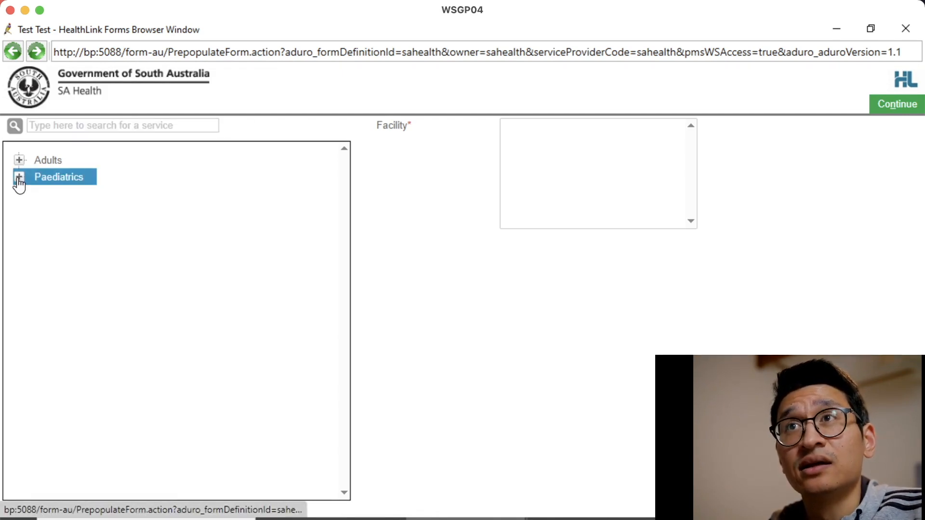
pyautogui.click(20, 161)
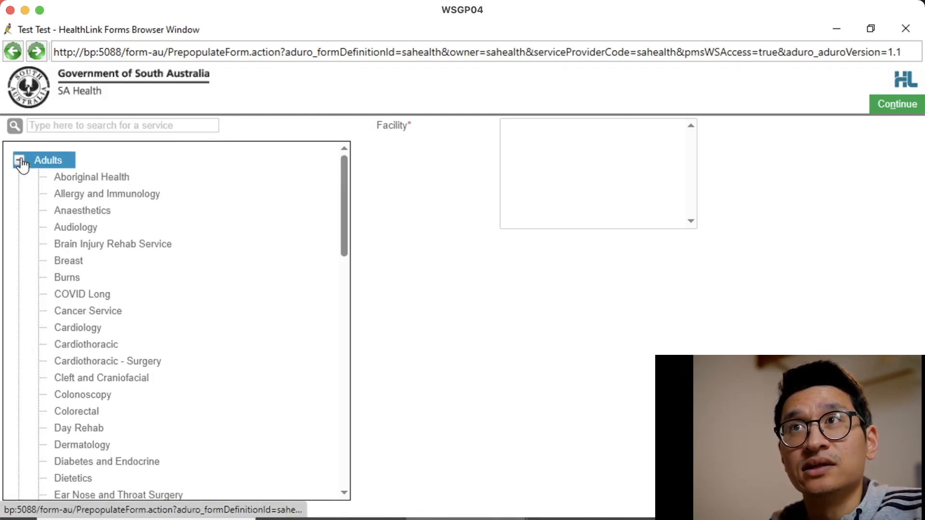
pyautogui.scroll(-3, 259, 281)
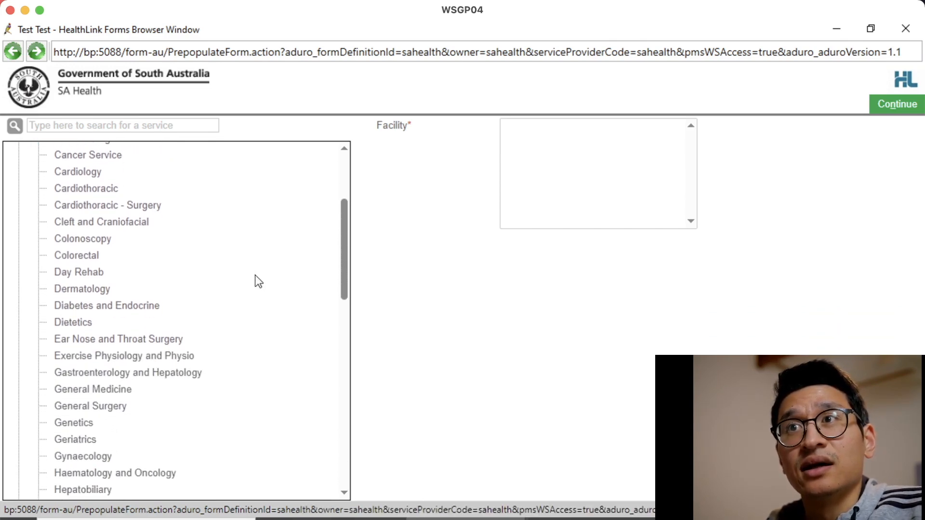
pyautogui.scroll(1, 259, 281)
pyautogui.scroll(-2, 259, 282)
pyautogui.scroll(-2, 259, 281)
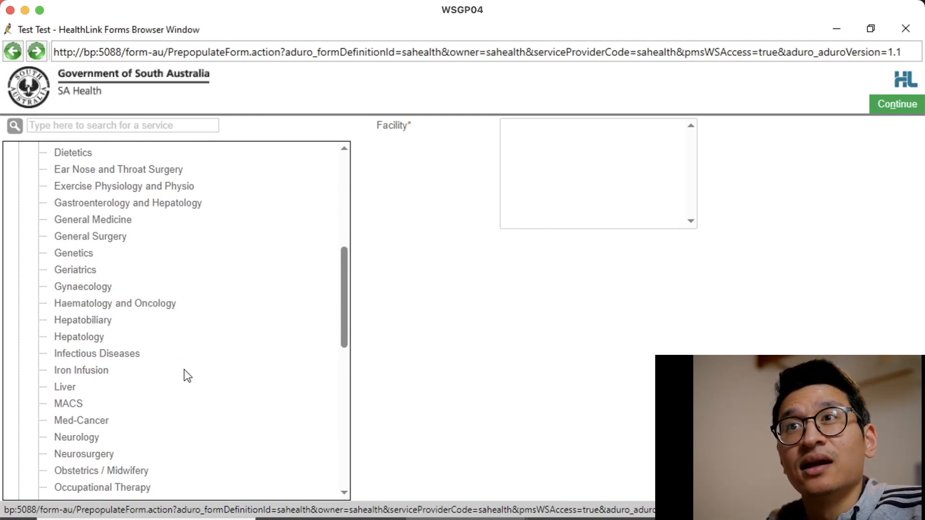
pyautogui.scroll(2, 186, 357)
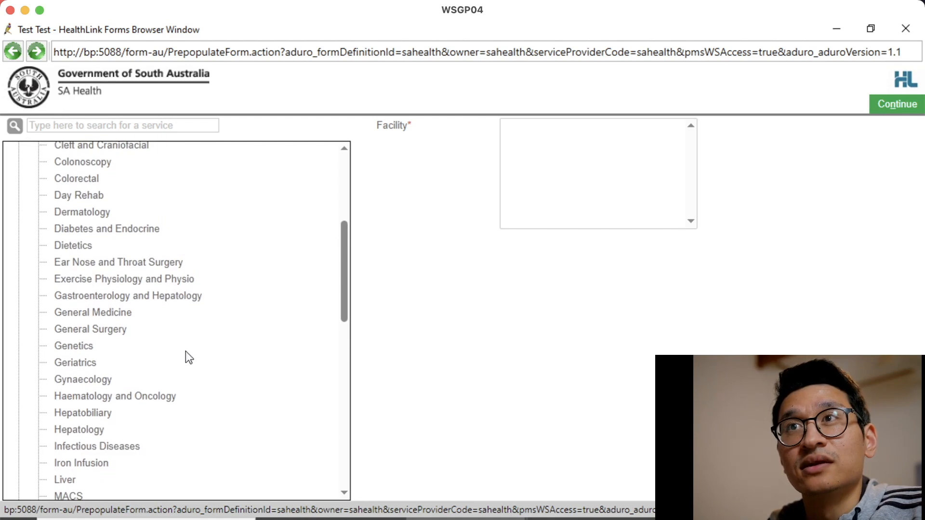
pyautogui.click(127, 262)
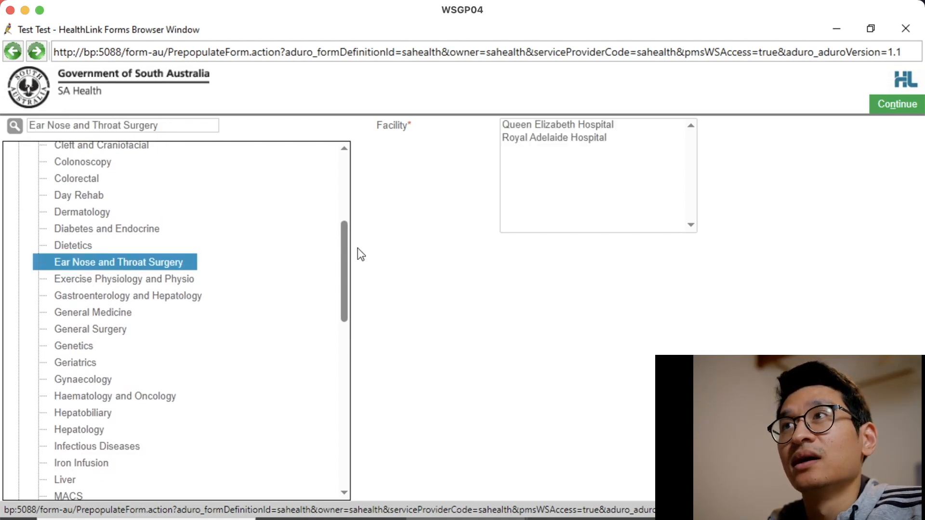
# Select Queen Elizabeth Hospital as the facility and continue to the referral form
pyautogui.click(542, 125)
pyautogui.click(539, 137)
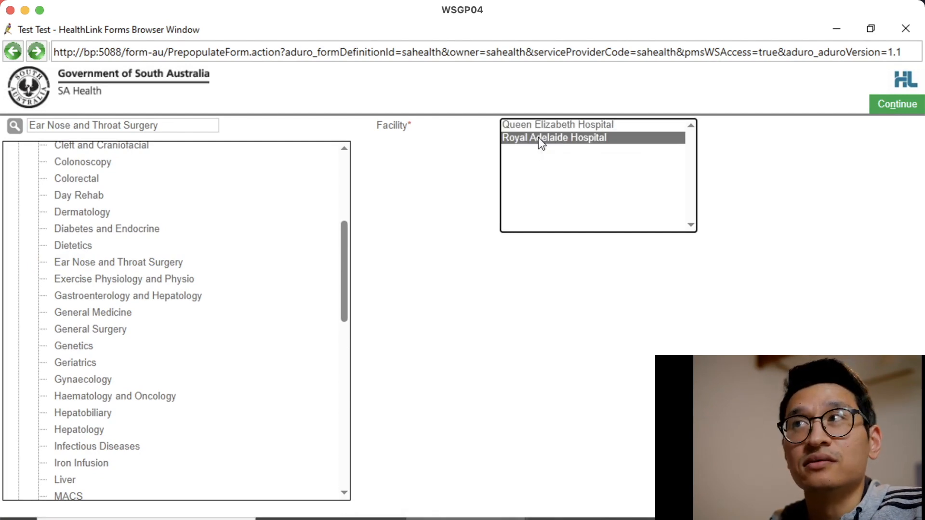
pyautogui.click(546, 125)
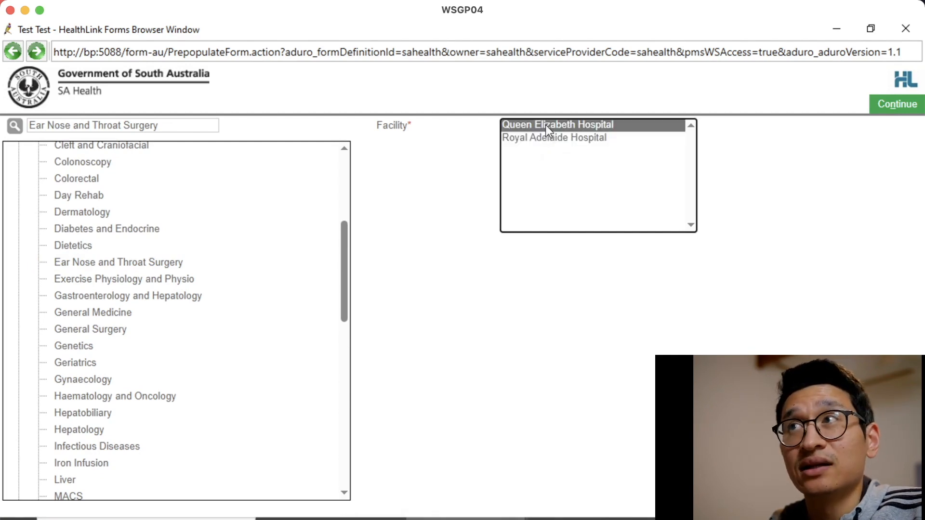
pyautogui.click(890, 104)
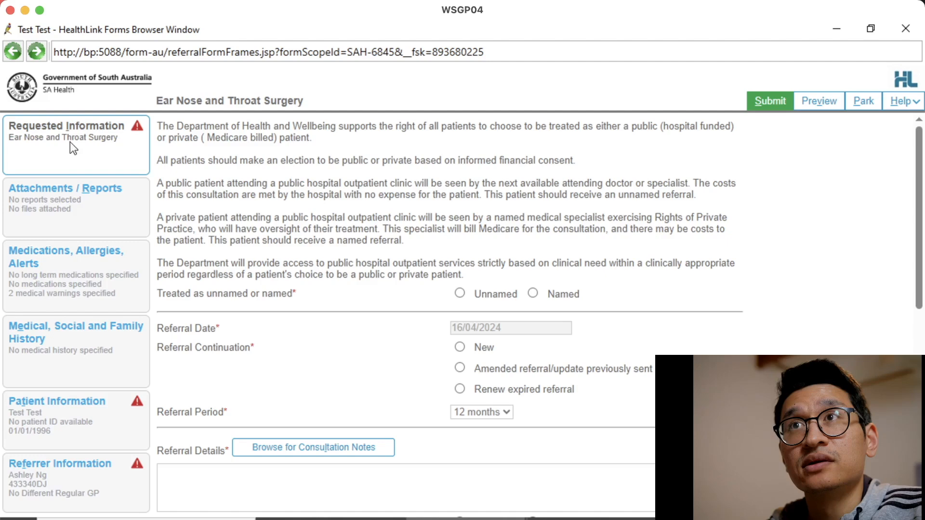
# Set the patient to be treated as Unnamed and mark the referral continuation as New
pyautogui.scroll(-3, 420, 213)
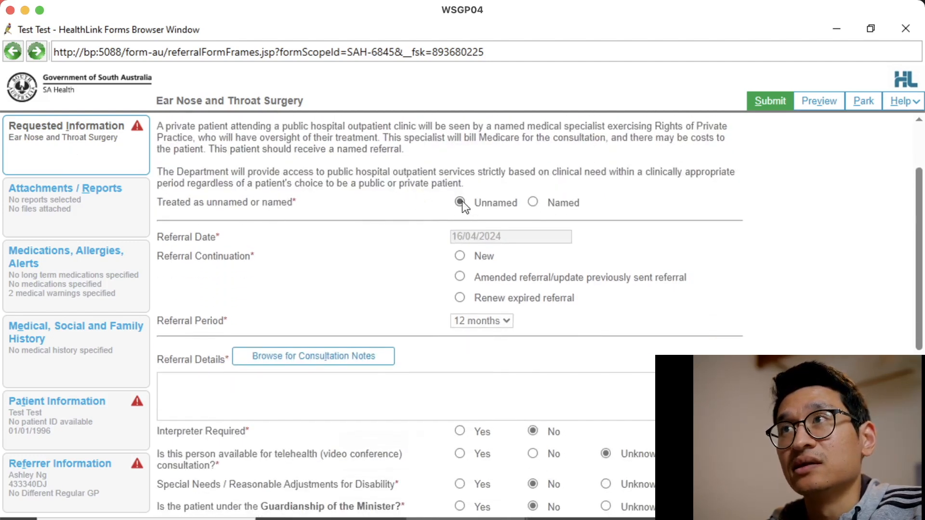
pyautogui.click(461, 258)
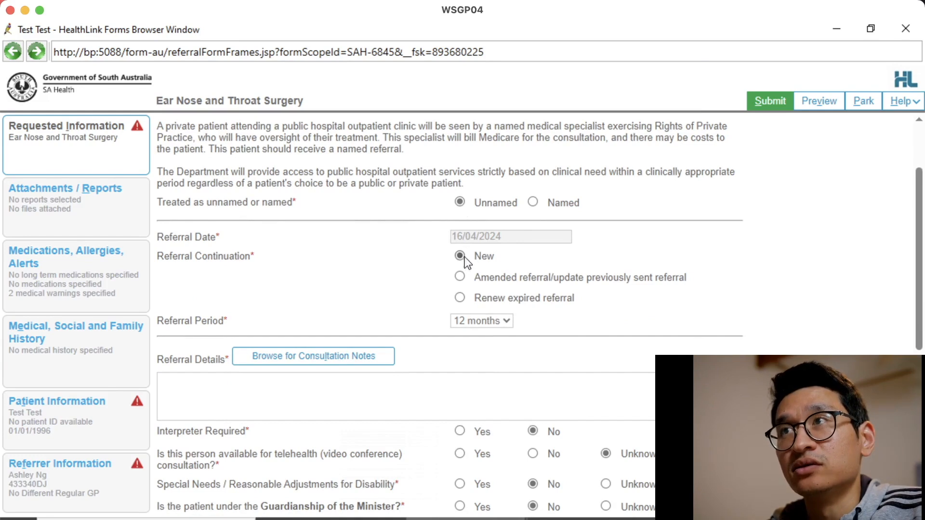
# Write "Thanks for seeing test patient for her sinuses." in the referral details
pyautogui.scroll(-3, 689, 267)
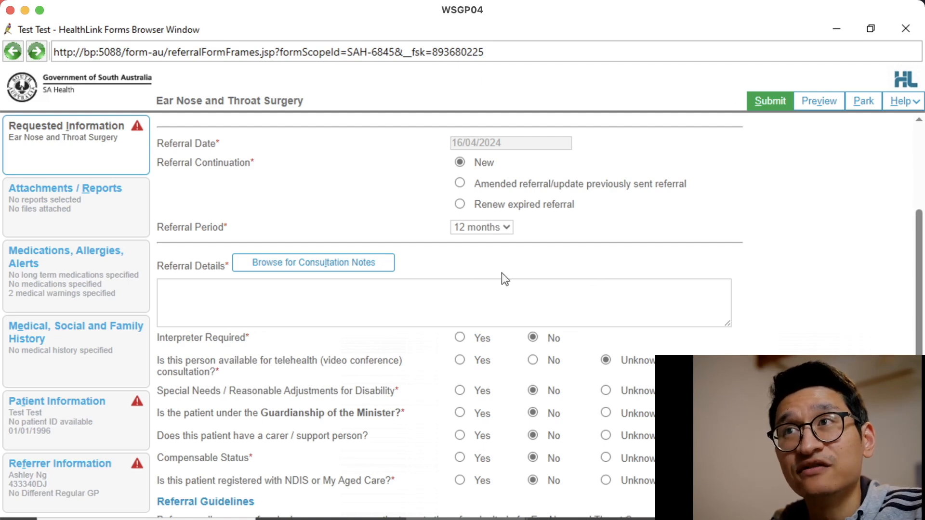
pyautogui.click(381, 283)
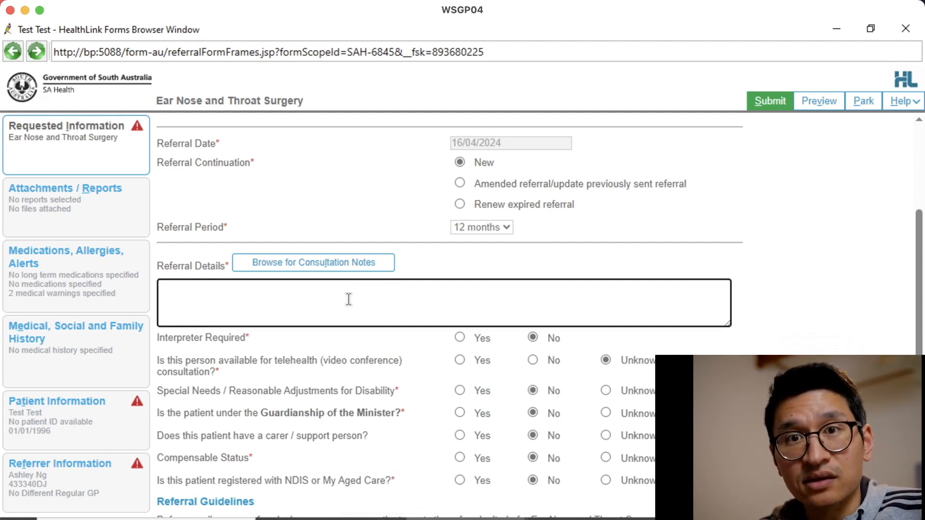
pyautogui.write('T')
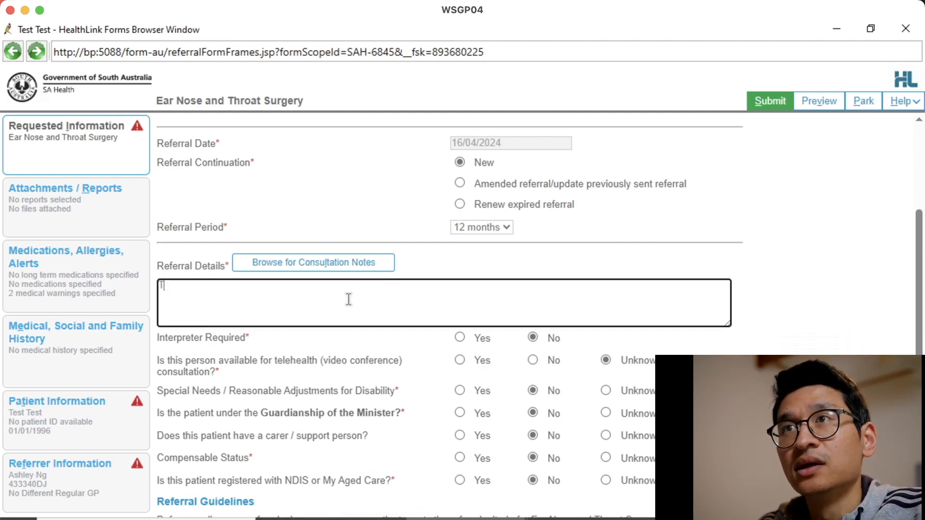
pyautogui.write('hanks for seeing pt')
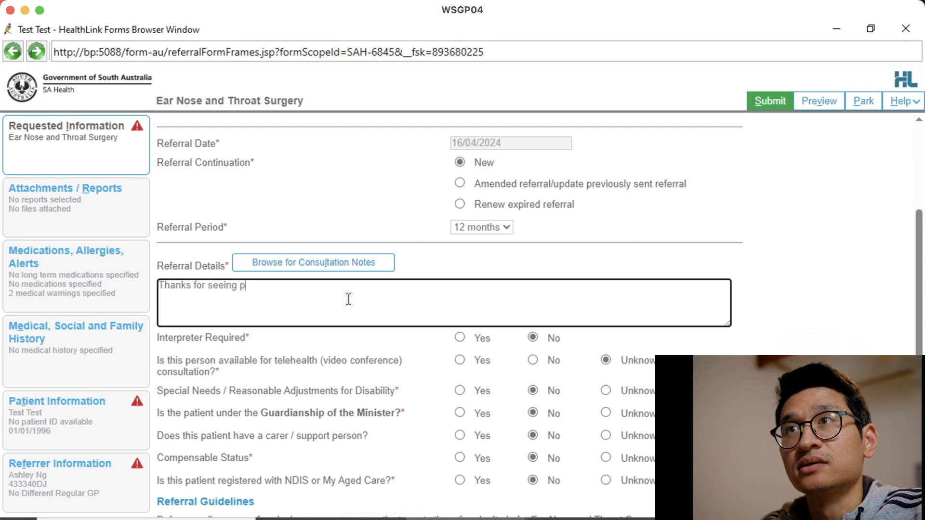
pyautogui.press('BackSpace')
pyautogui.press('BackSpace')
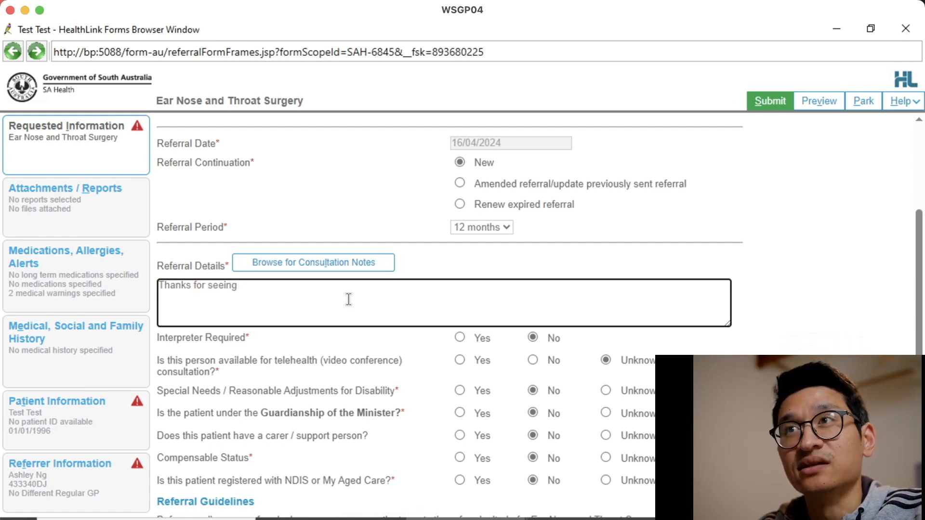
pyautogui.write('test patient ')
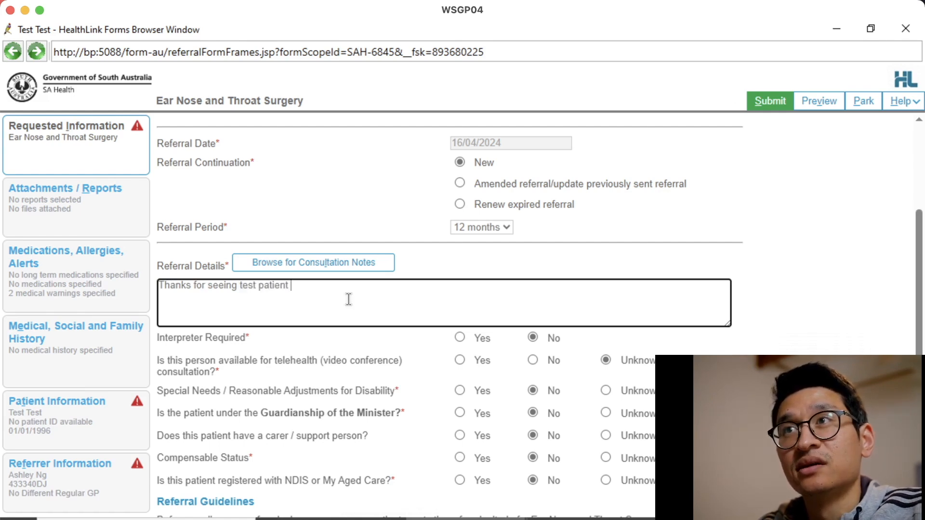
pyautogui.write('for her sinu')
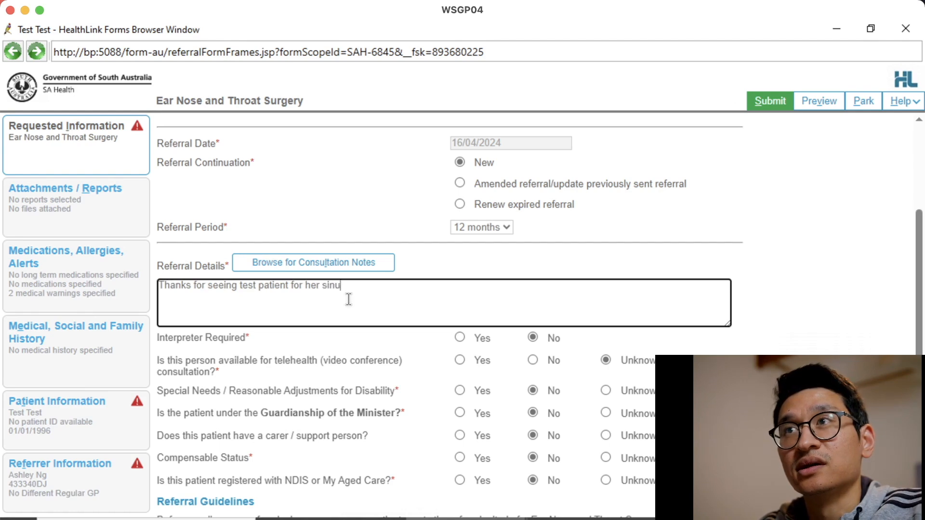
pyautogui.write('ses.')
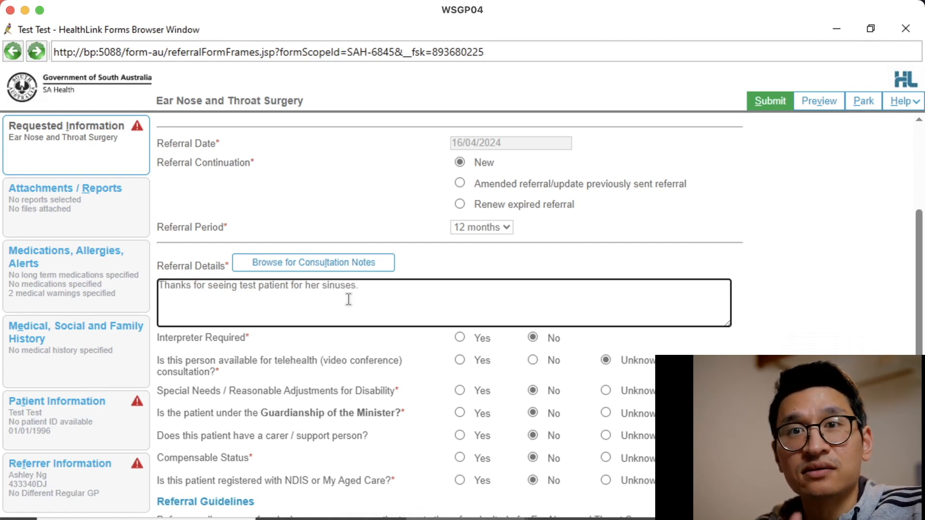
# Attach the 16/04/2024 consultation note on sinus congestion to the referral details
pyautogui.click(333, 262)
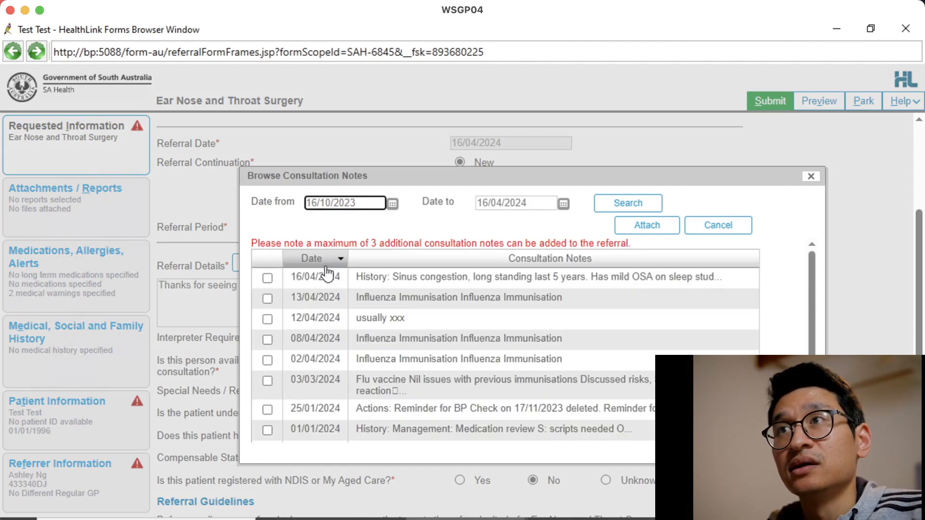
pyautogui.click(267, 279)
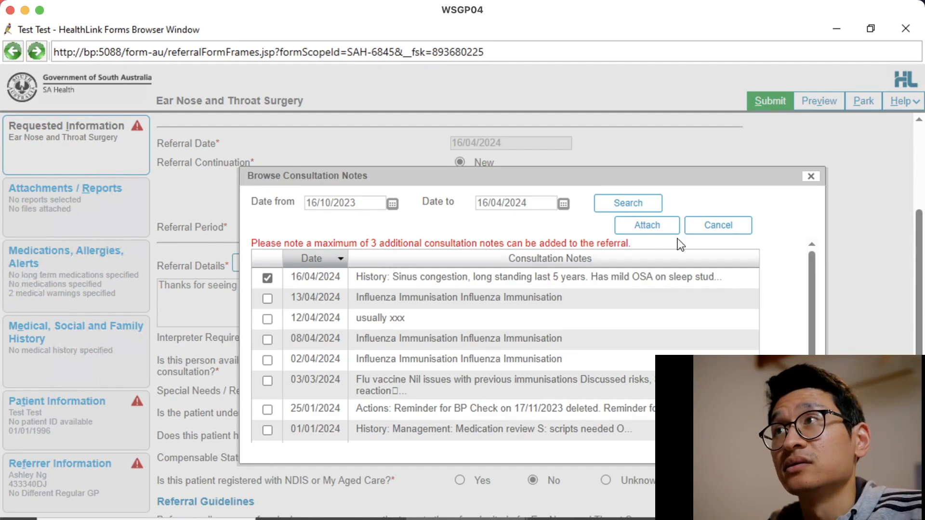
pyautogui.click(632, 227)
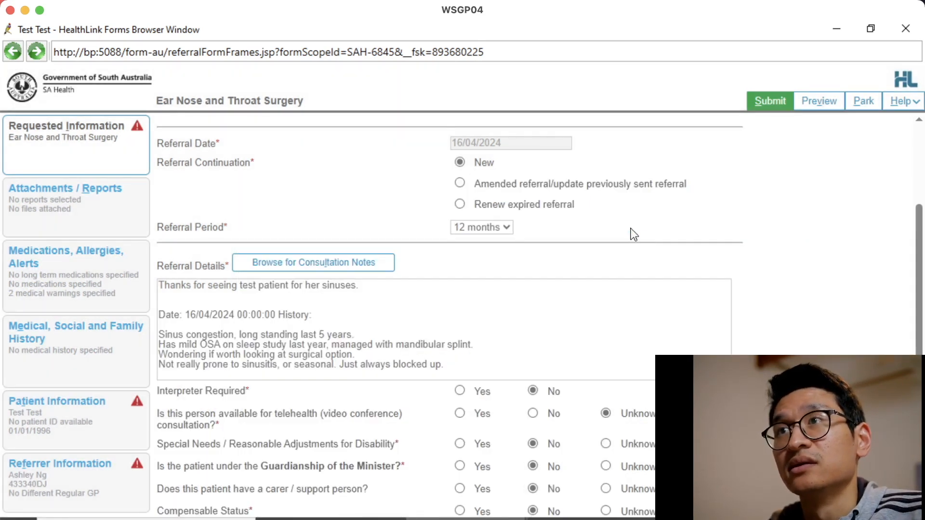
# Confirm patient consent and set the referral purpose to "to establish a diagnosis"
pyautogui.scroll(-4, 821, 324)
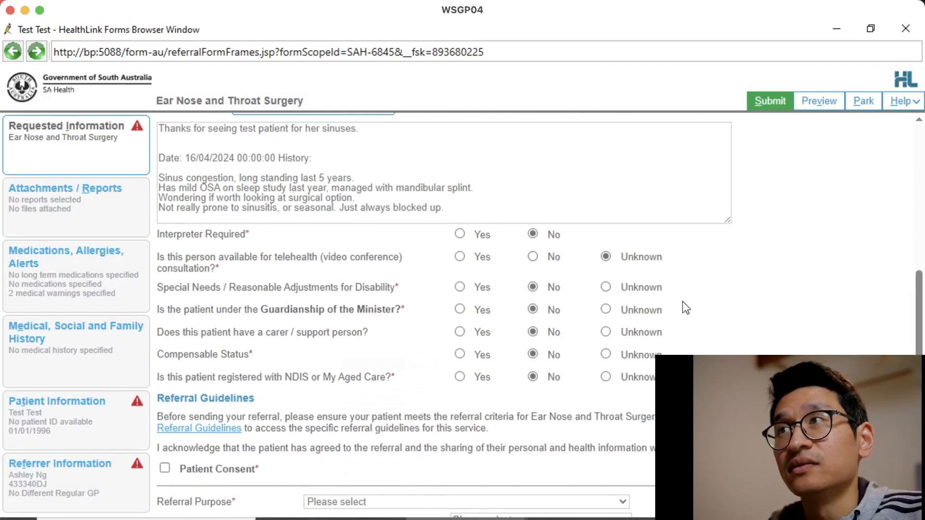
pyautogui.scroll(-3, 704, 310)
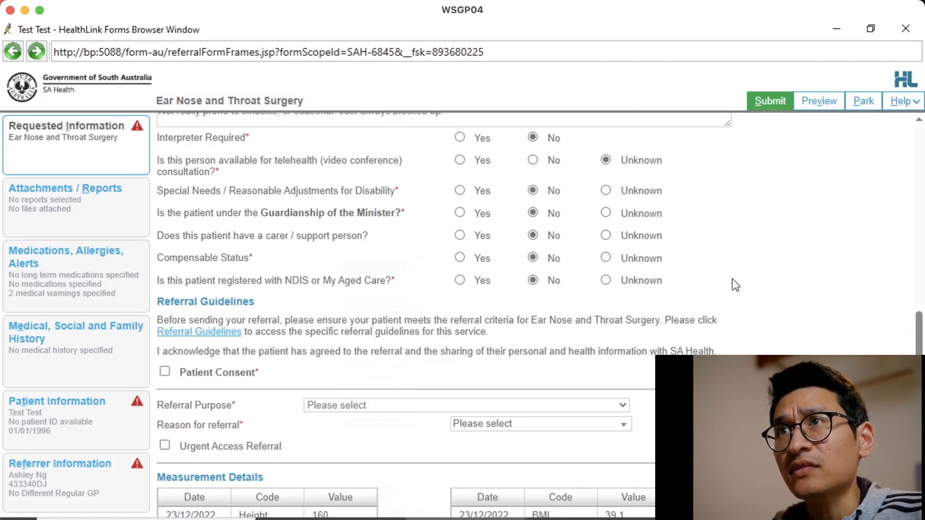
pyautogui.scroll(-1, 733, 281)
pyautogui.scroll(-1, 734, 284)
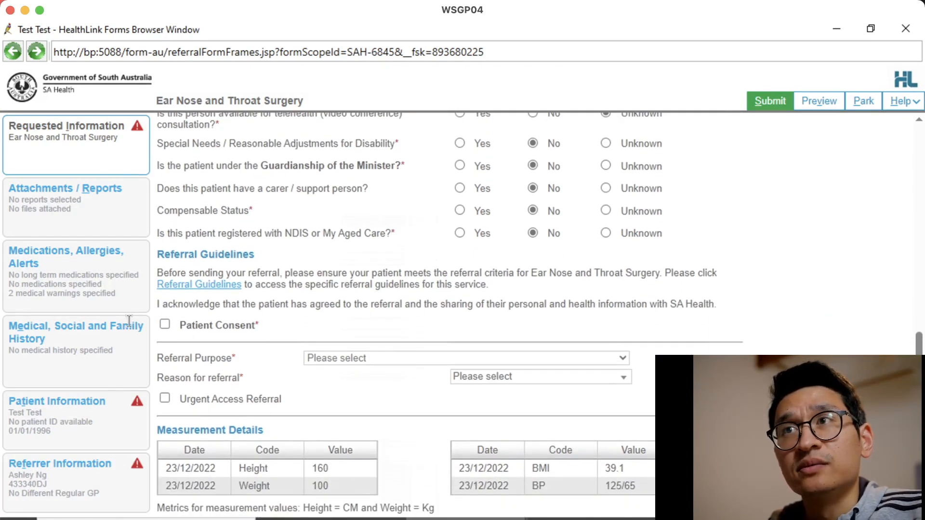
pyautogui.click(165, 324)
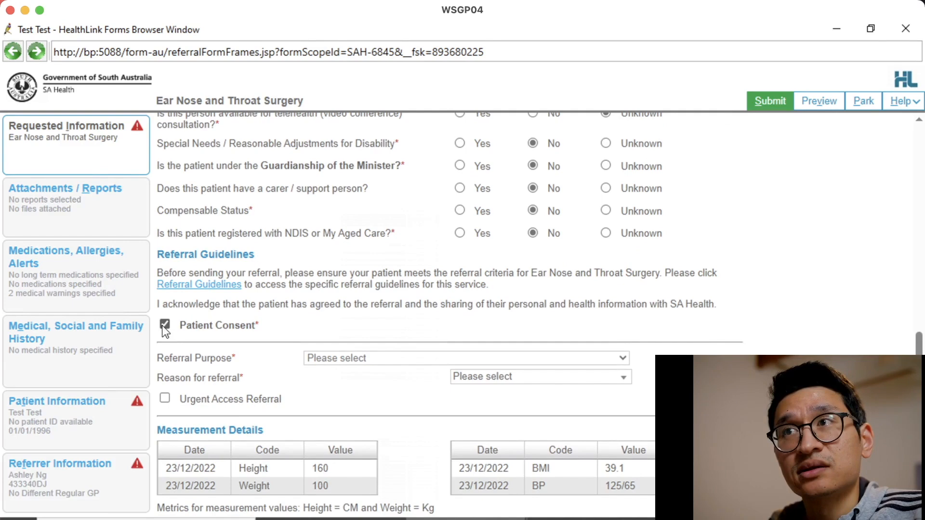
pyautogui.click(461, 361)
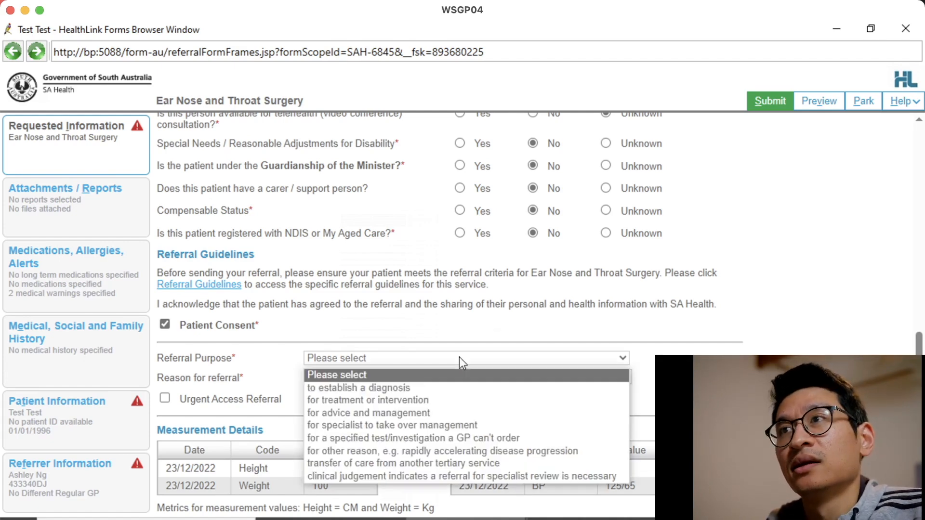
pyautogui.click(434, 387)
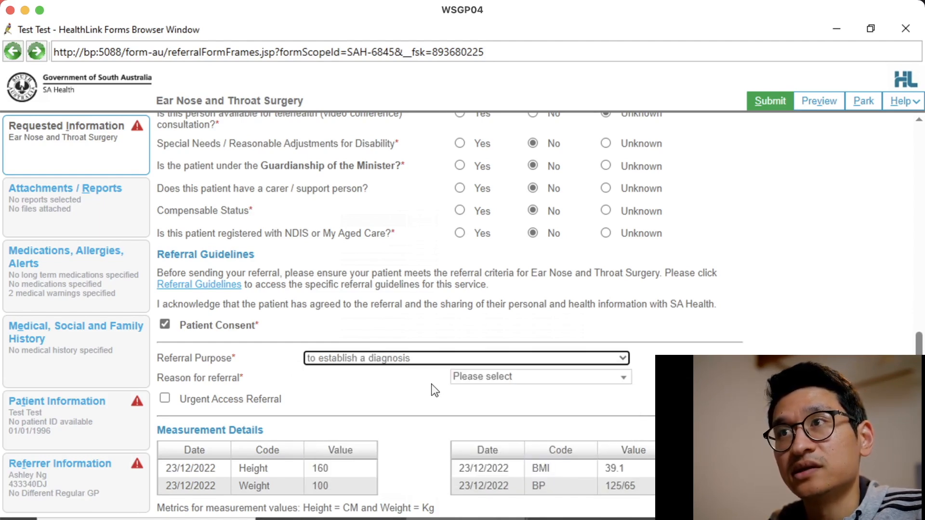
# Set the reason for referral to Nasal Obstruction
pyautogui.click(507, 379)
pyautogui.scroll(-1, 557, 324)
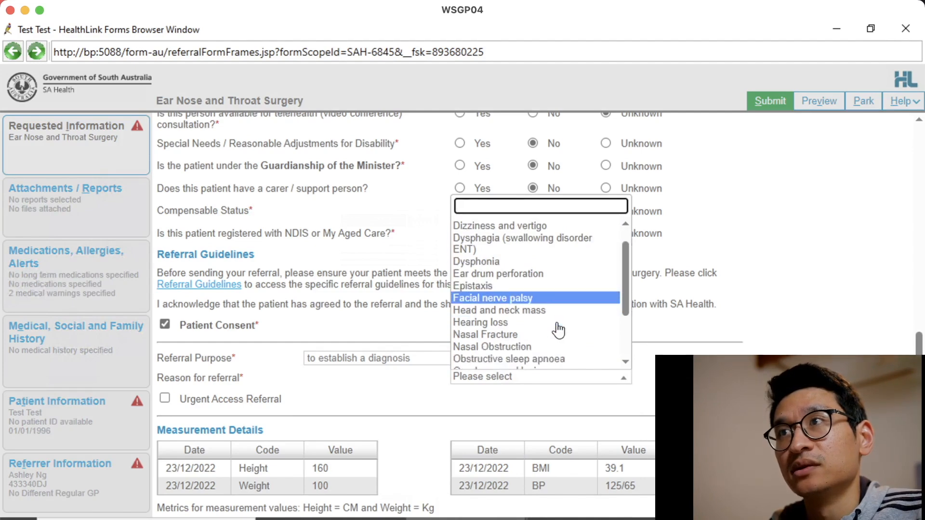
pyautogui.scroll(-3, 558, 331)
pyautogui.click(509, 265)
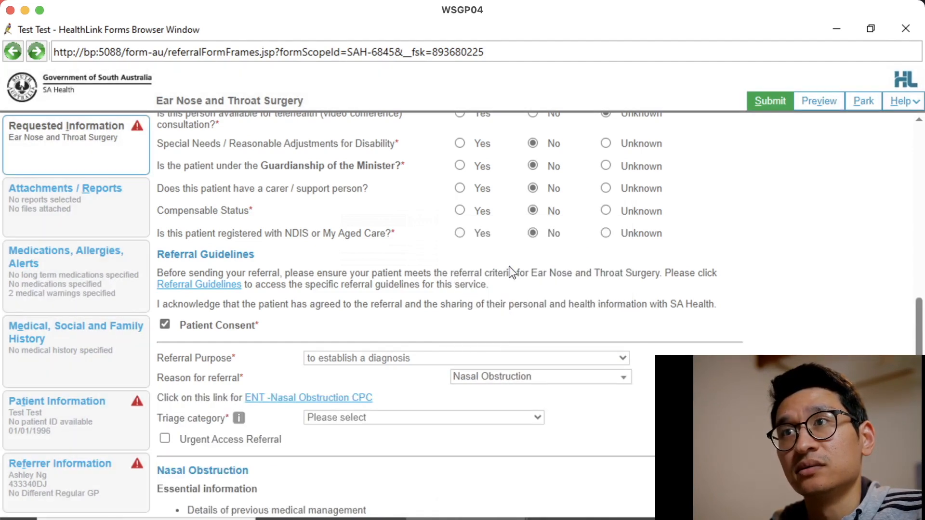
# Set the triage category to Category 2 (appointment within 90 calendar days)
pyautogui.click(409, 418)
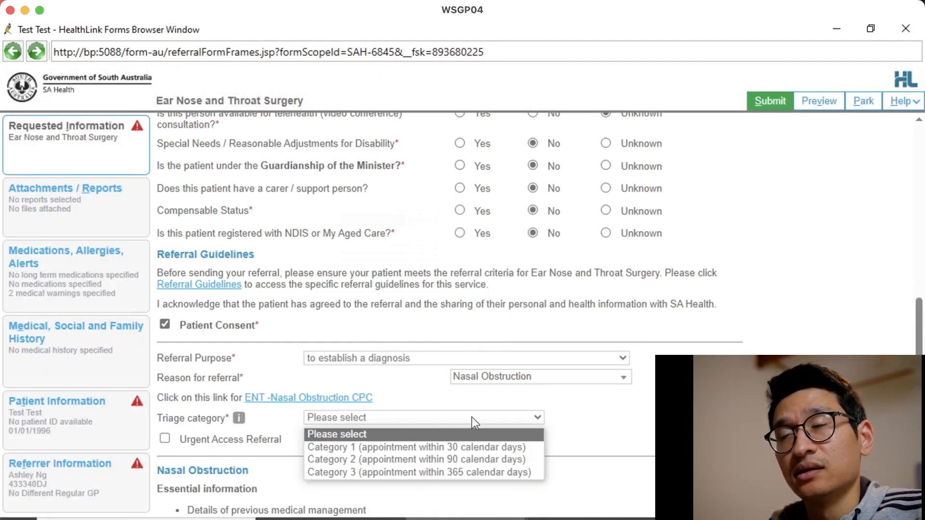
pyautogui.click(455, 461)
pyautogui.scroll(-5, 540, 313)
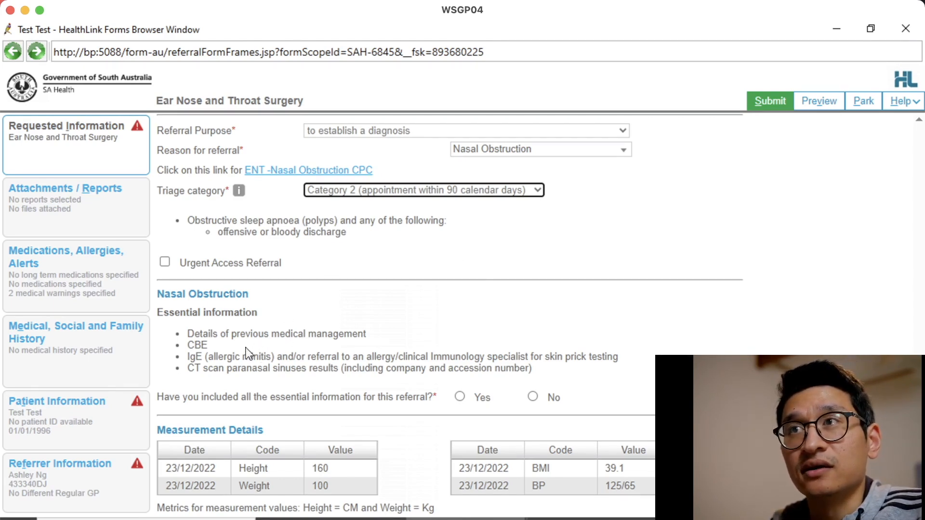
# Confirm that all the essential information for the nasal obstruction referral is included
pyautogui.click(463, 397)
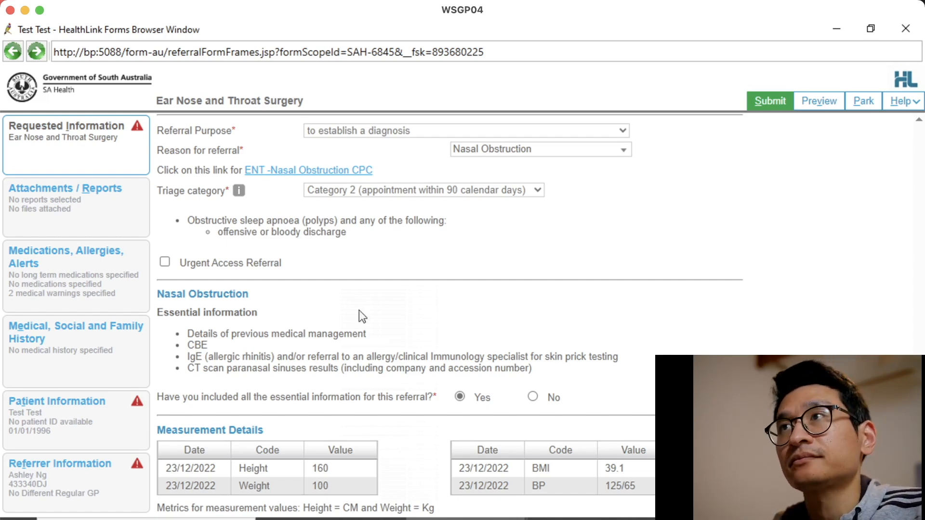
# Look through the patient documents available to attach to the referral, and close the list without attaching any
pyautogui.click(68, 226)
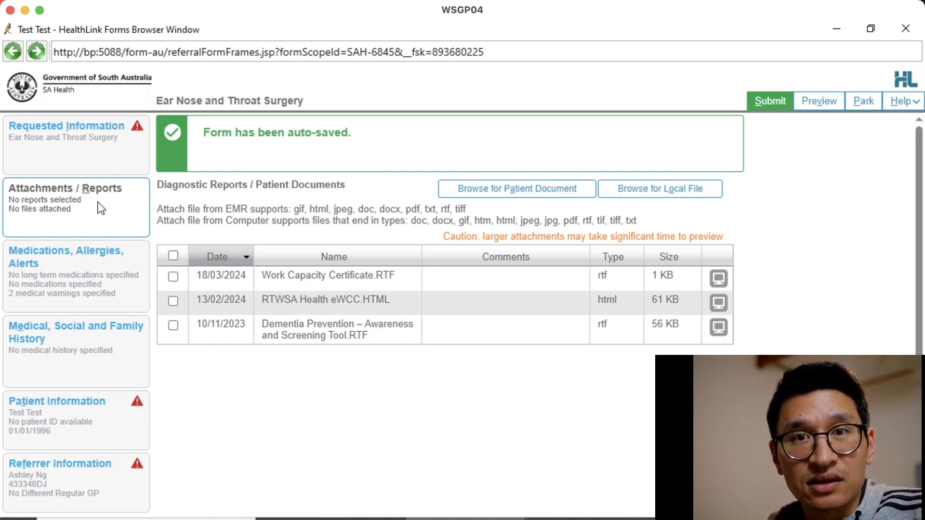
pyautogui.click(482, 191)
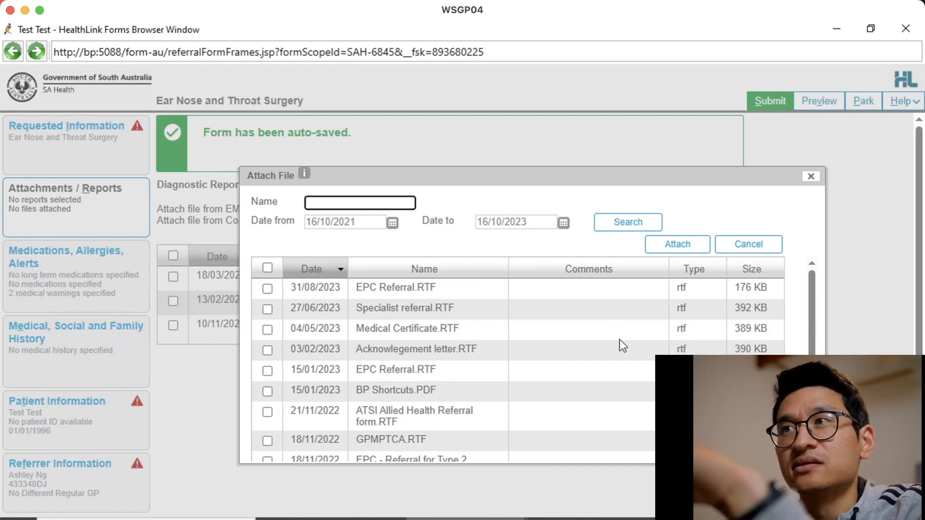
pyautogui.scroll(-1, 622, 346)
pyautogui.scroll(-5, 623, 345)
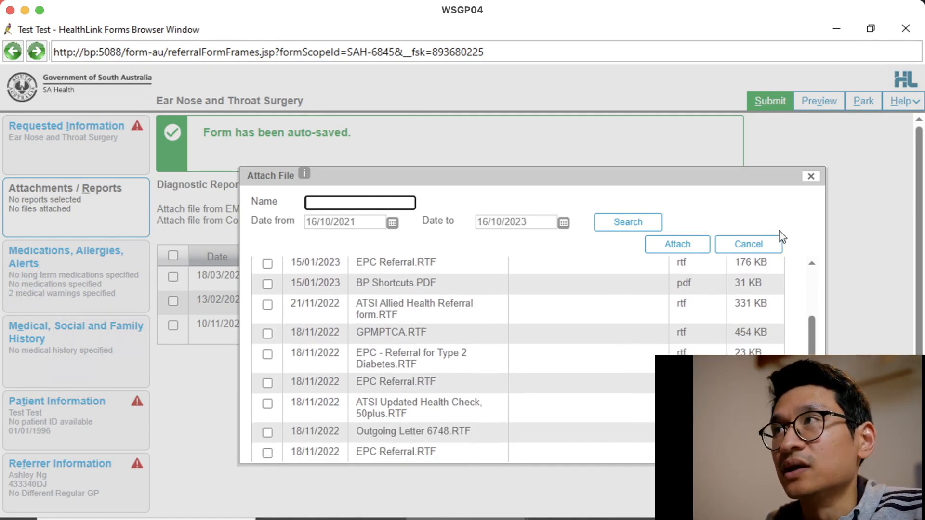
pyautogui.click(813, 180)
# Review the referral's current and past medications, allergies and alerts
pyautogui.click(89, 284)
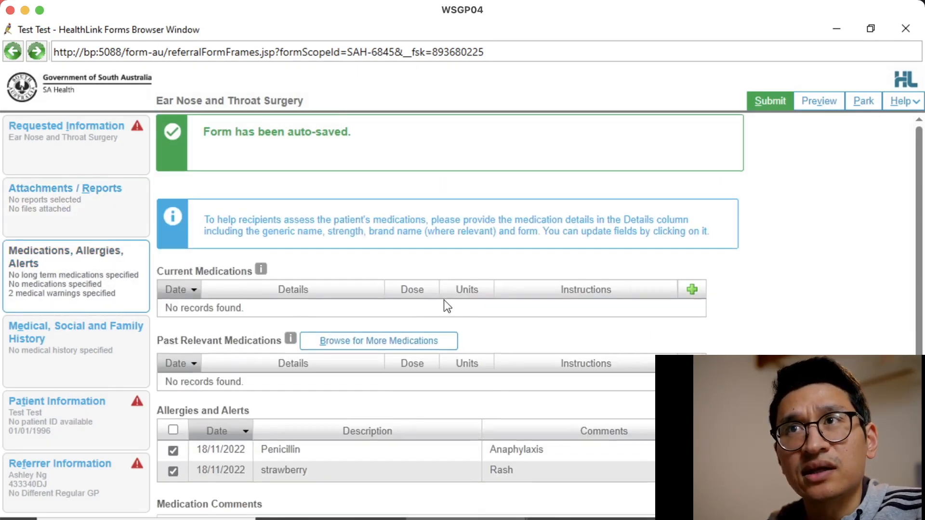
pyautogui.scroll(-3, 443, 300)
pyautogui.scroll(1, 444, 299)
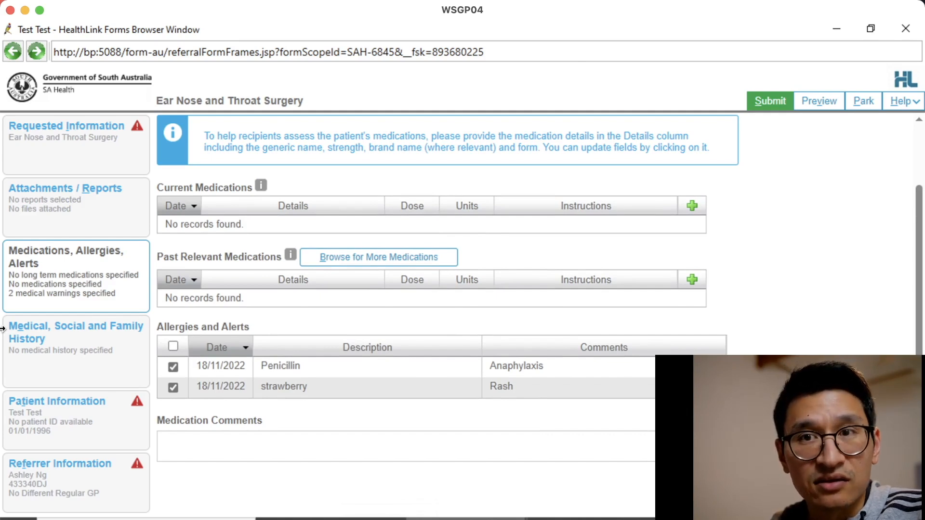
# Include all current medical conditions and all relevant past history entries in the referral
pyautogui.click(73, 347)
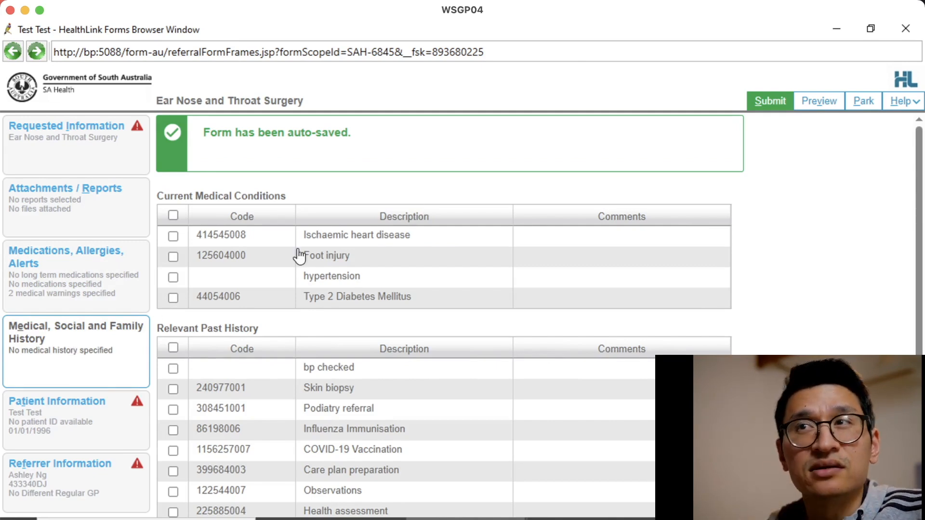
pyautogui.scroll(-3, 299, 255)
pyautogui.scroll(1, 298, 255)
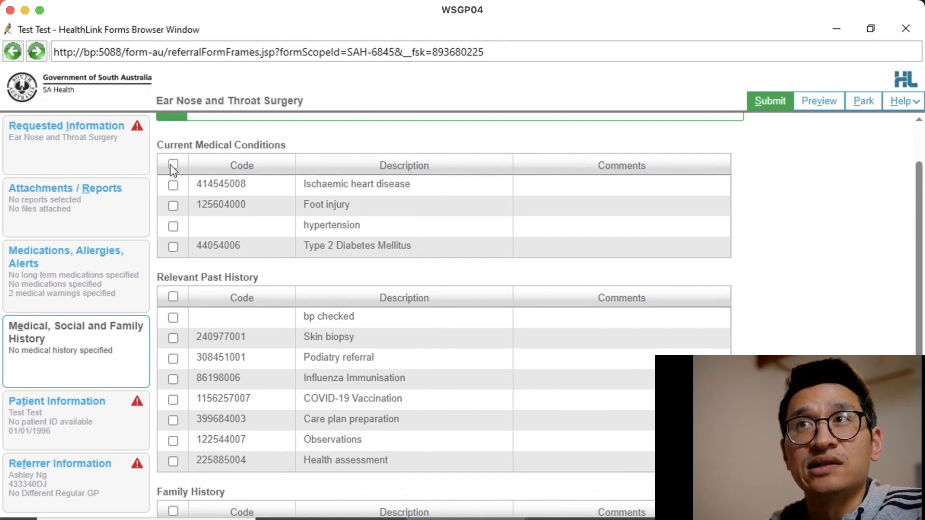
pyautogui.click(173, 165)
pyautogui.click(173, 296)
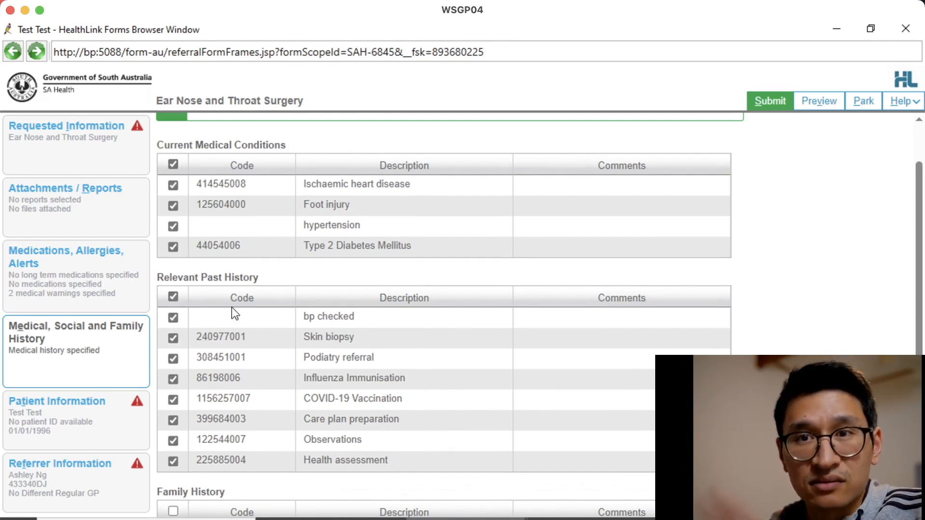
pyautogui.scroll(-3, 374, 294)
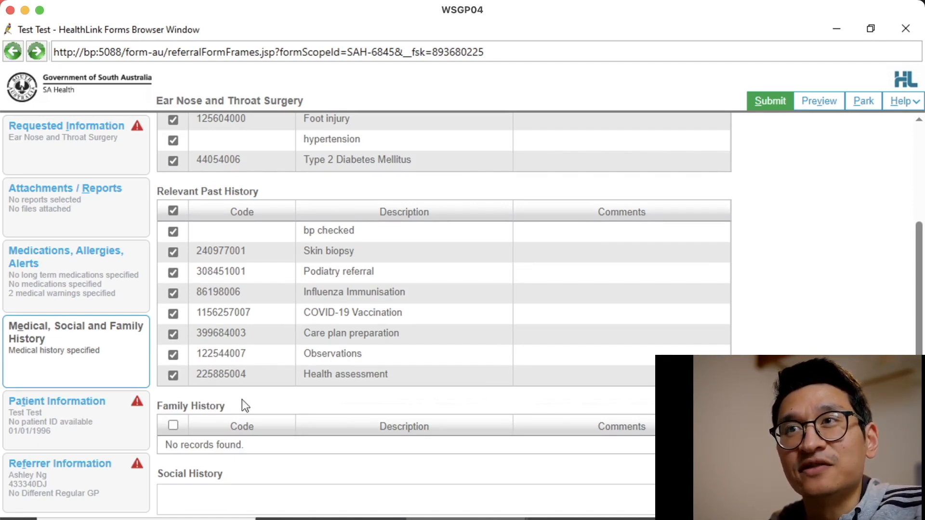
# Review the referral's patient information and referrer information sections, and request a preview of the referral
pyautogui.click(119, 412)
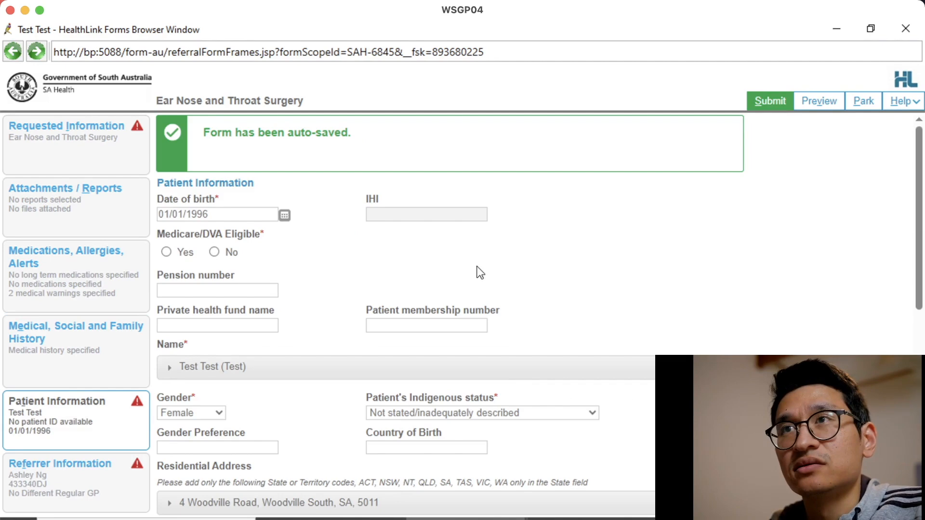
pyautogui.scroll(-5, 478, 272)
pyautogui.scroll(5, 478, 272)
pyautogui.click(73, 477)
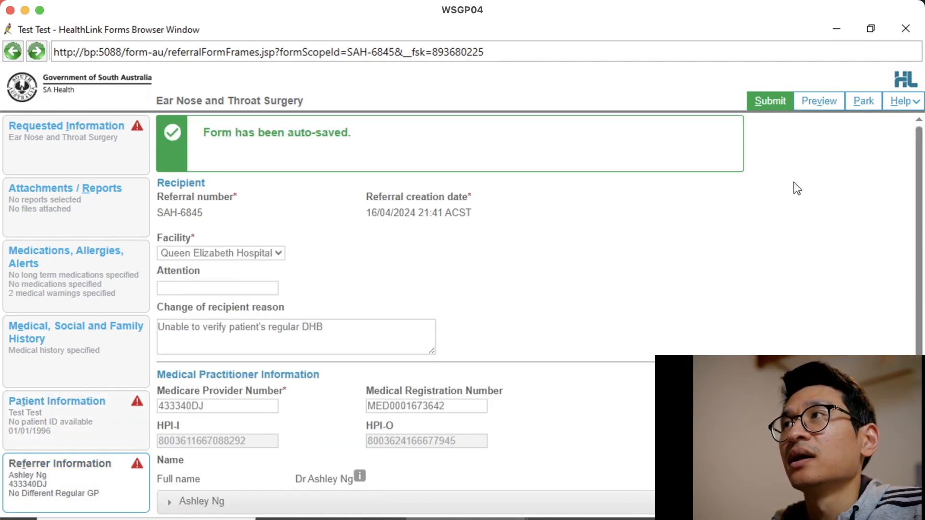
pyautogui.click(817, 103)
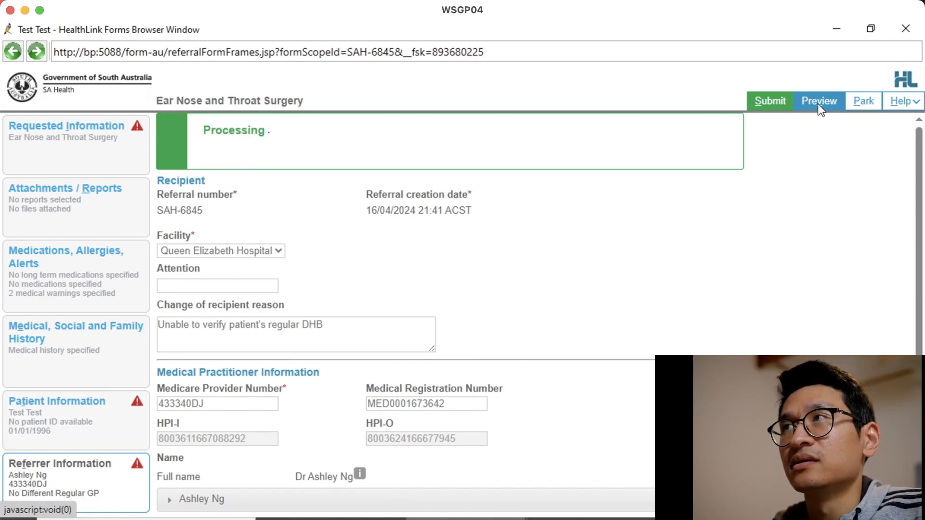